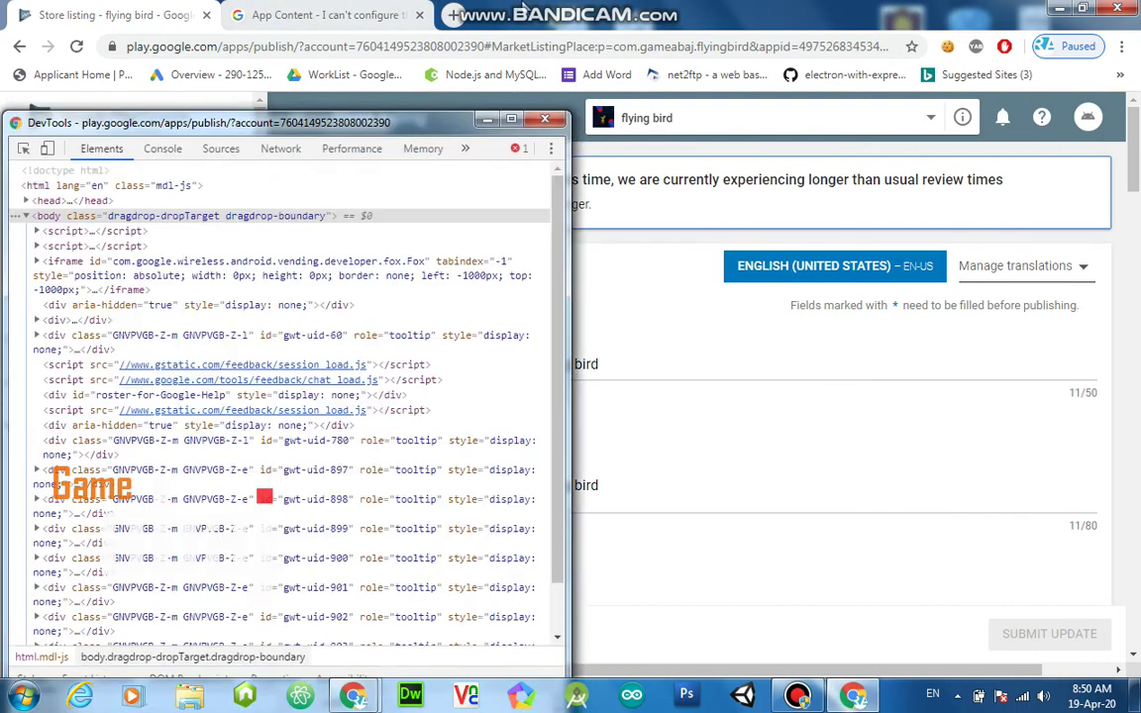
Close the undocked developer tools window over the flying bird Store listing
left_click(556, 118)
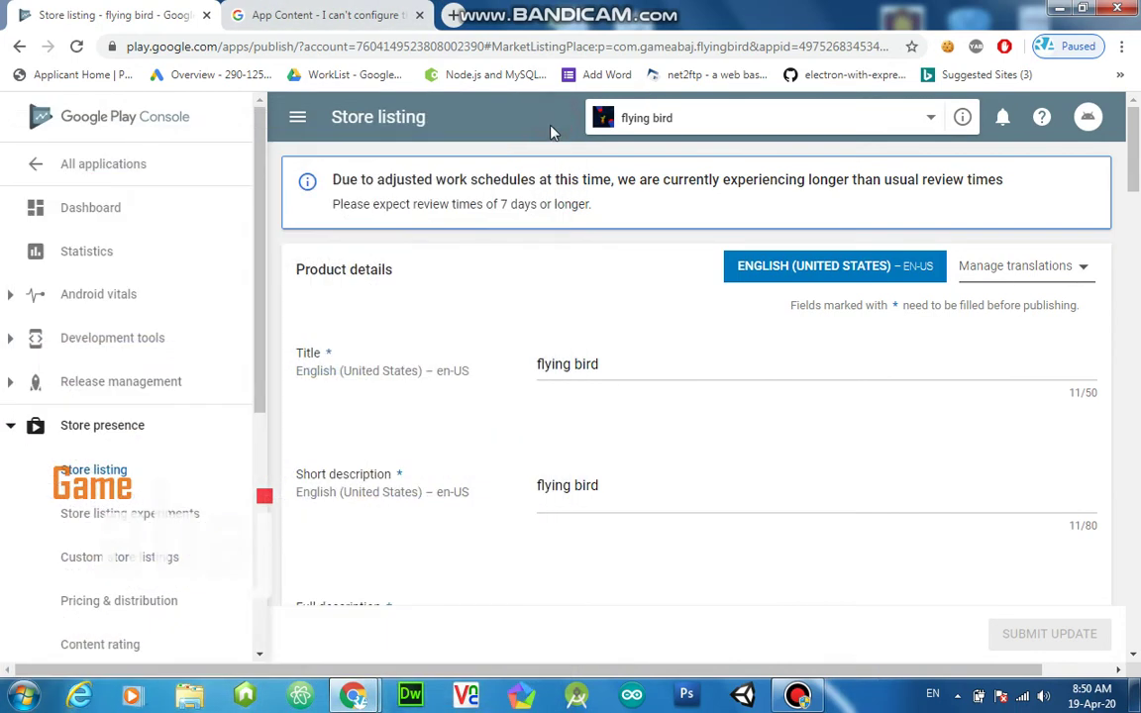
mouse_move(258, 322)
left_mouse_down()
mouse_move(282, 439)
mouse_move(287, 594)
left_mouse_up()
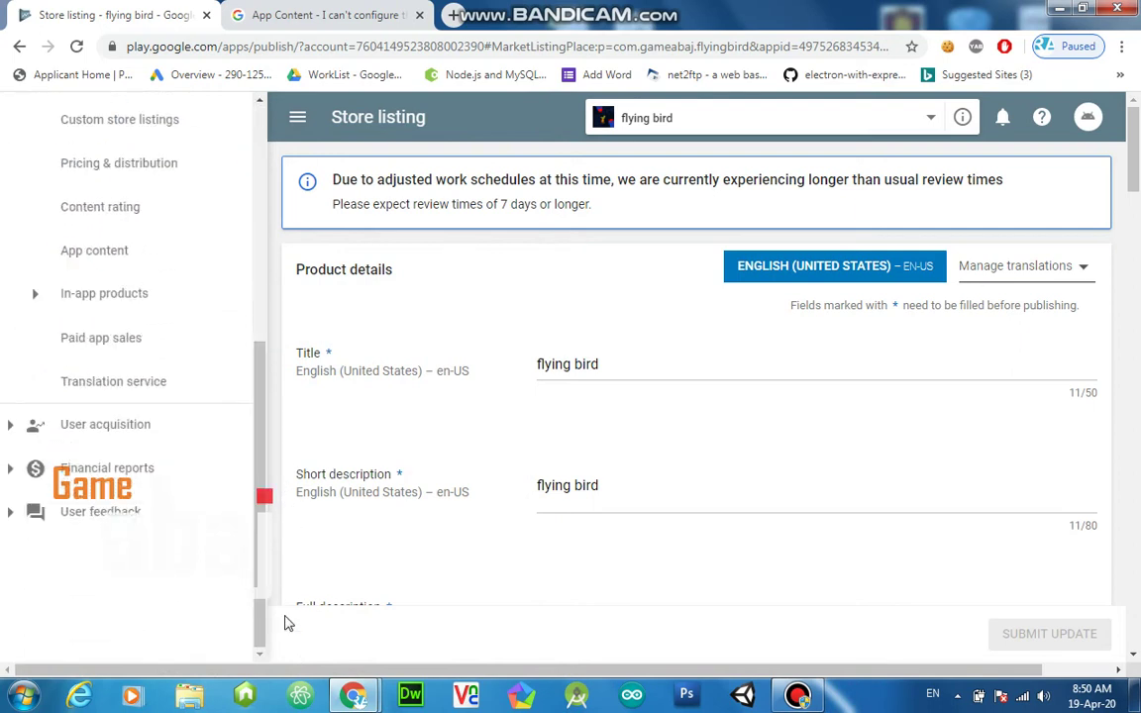
Go to flying bird's App content page from the Store presence sidebar
left_click(187, 262)
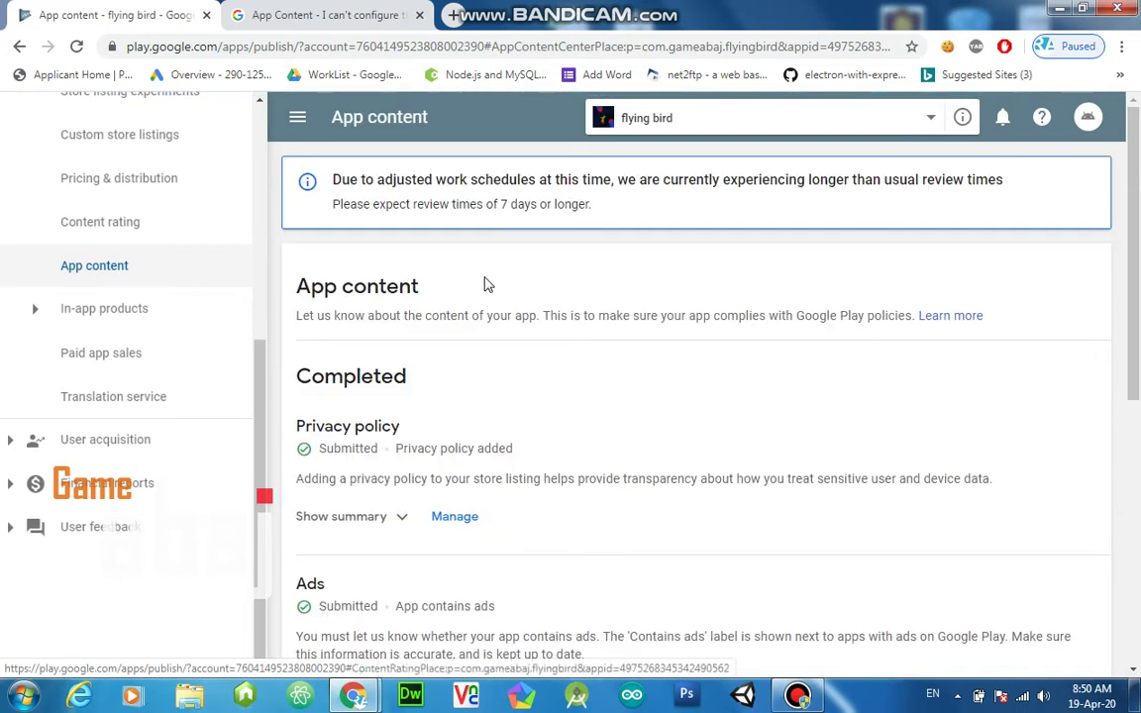
scroll(991, 357, "down", 1)
scroll(1069, 396, "down", 1)
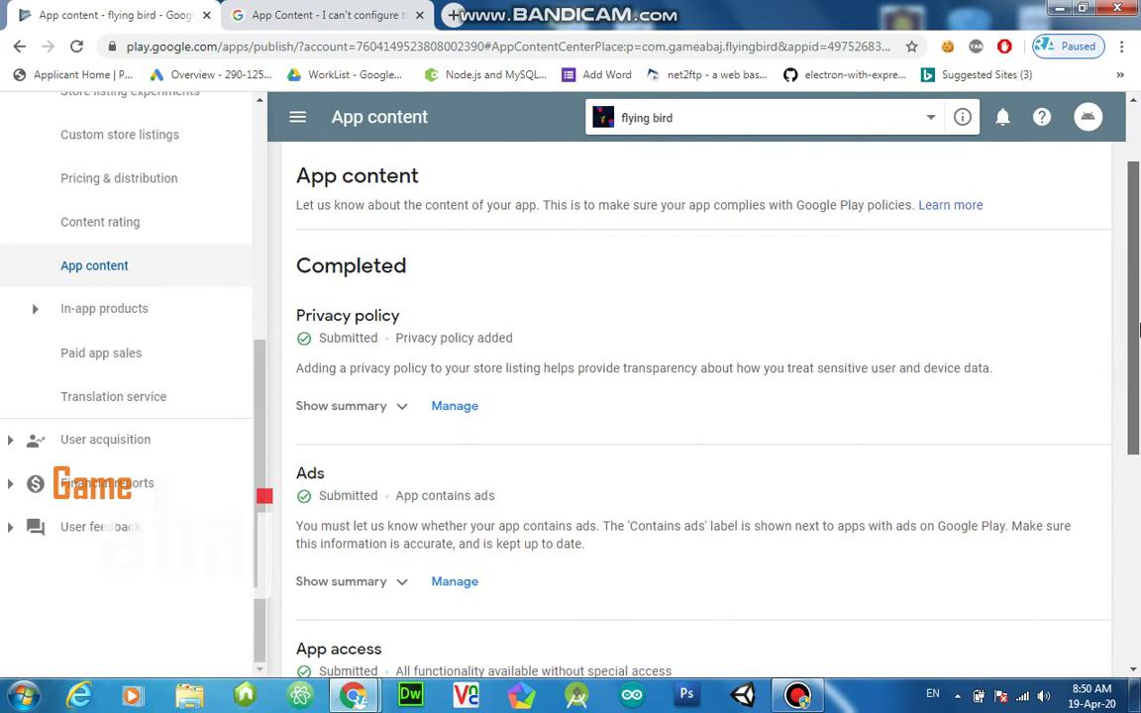
scroll(1120, 433, "down", 2)
Open the Ads declaration settings and set AdBlock to 'Don't run on this page'
left_click(457, 388)
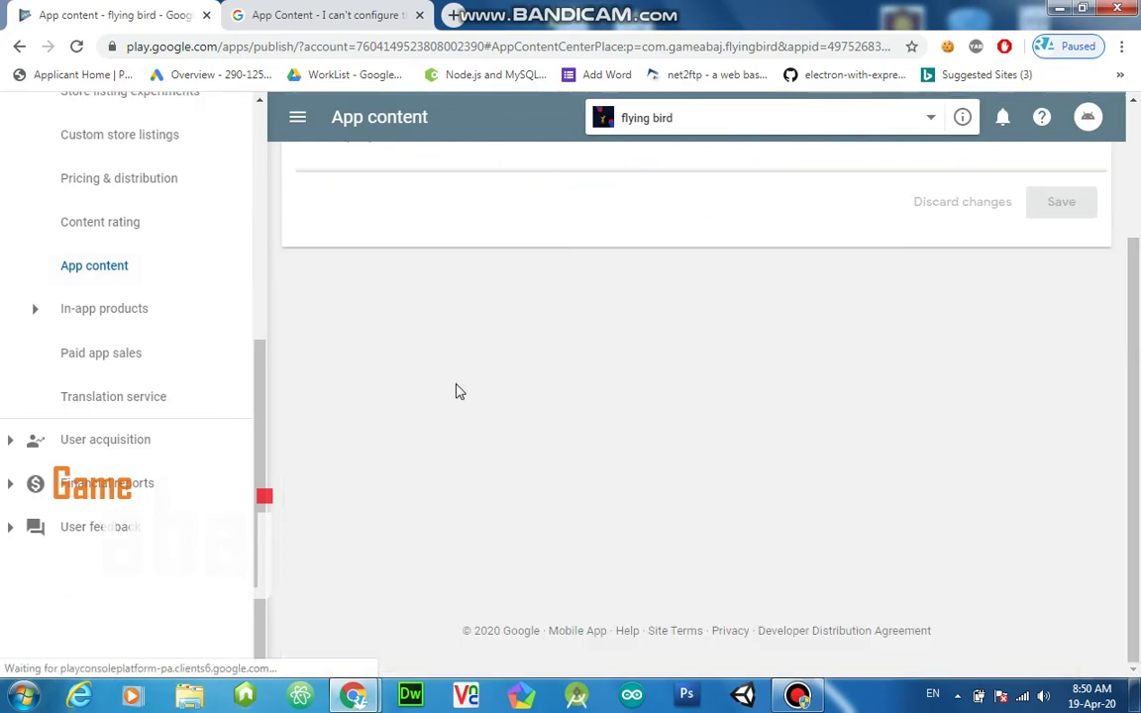
scroll(1120, 258, "up", 2)
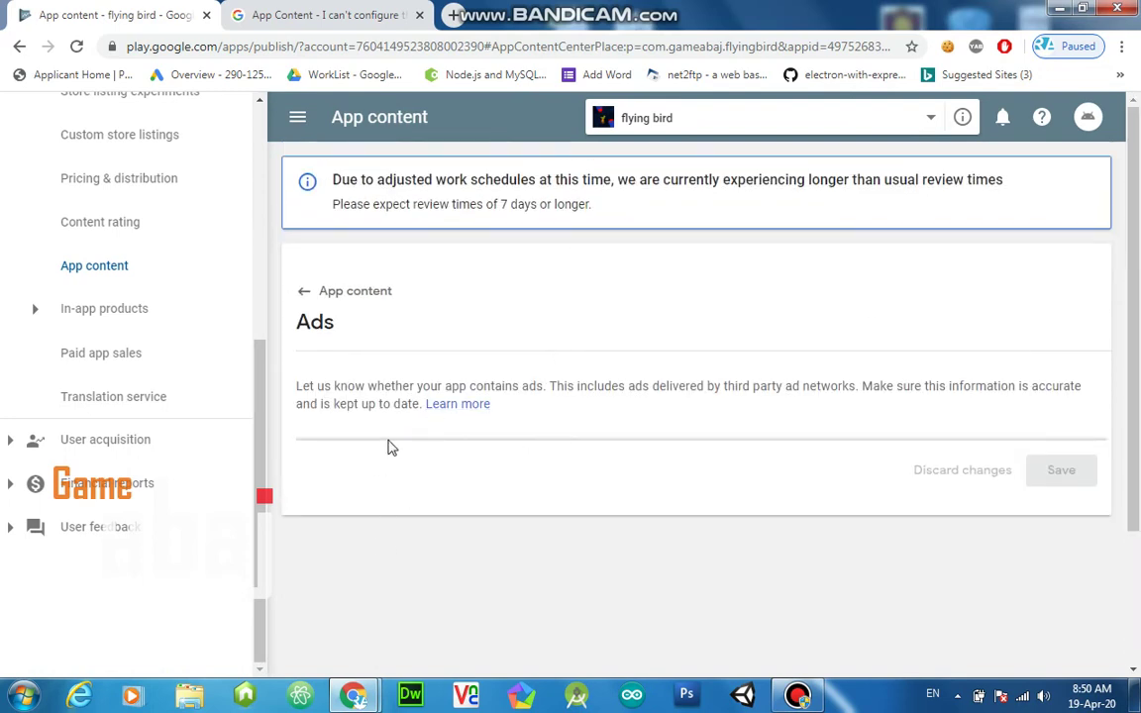
left_click_drag(504, 606, 520, 258)
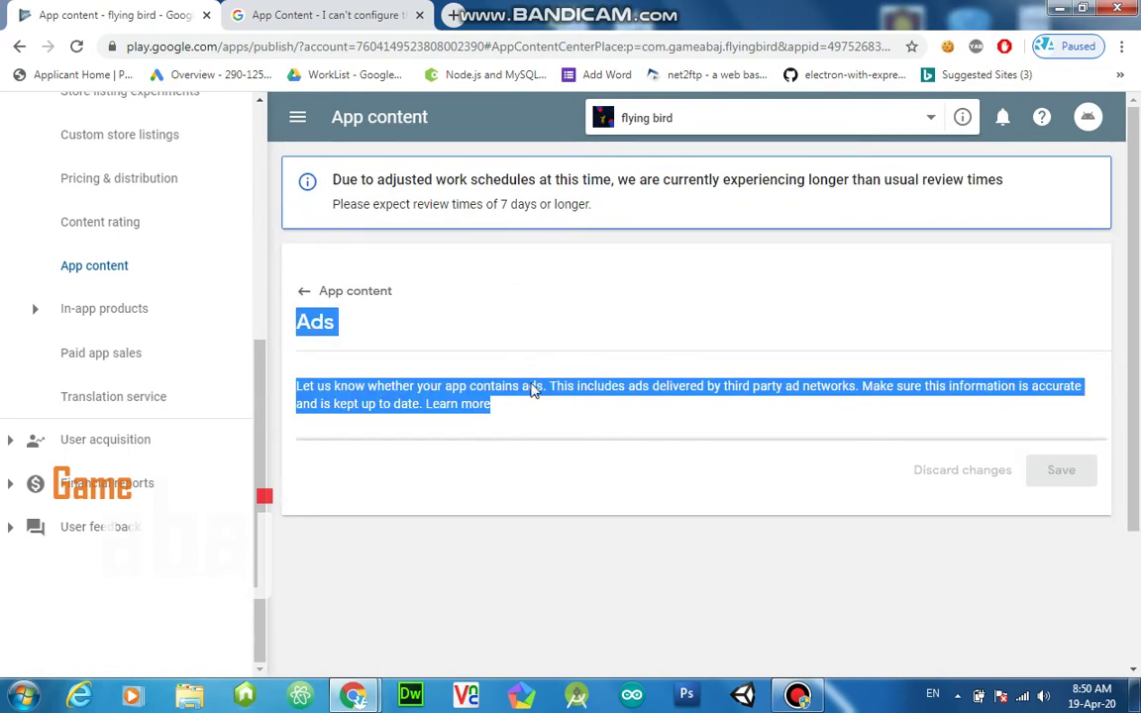
left_click(557, 439)
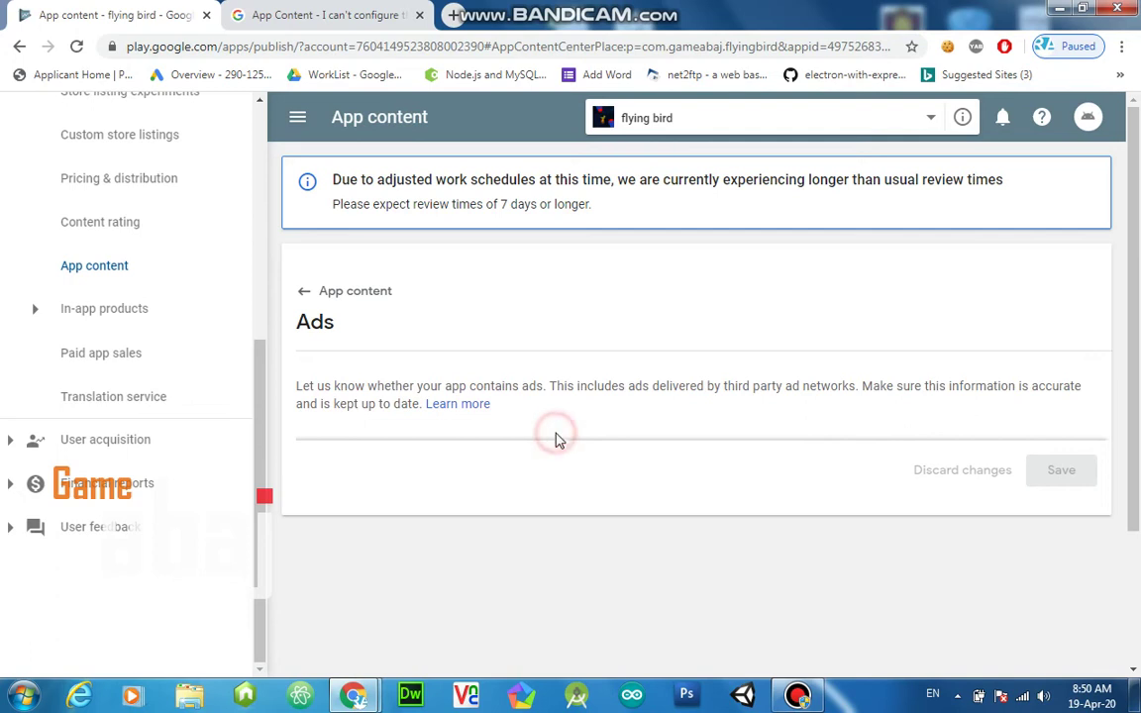
left_click(1004, 47)
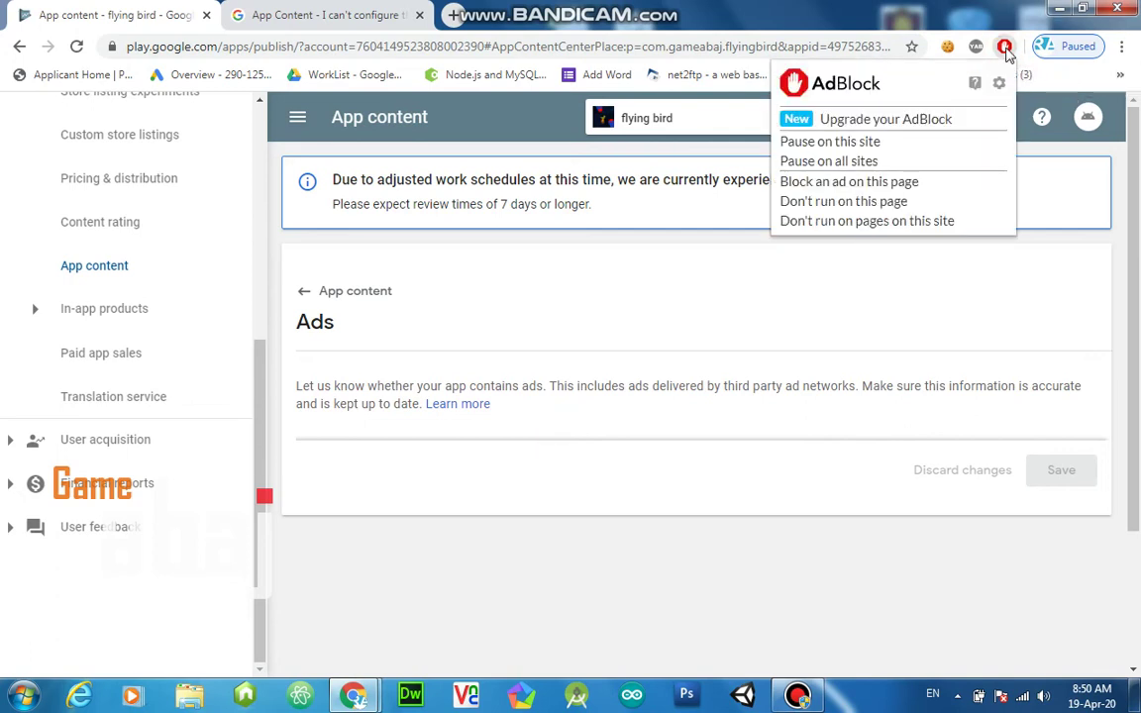
left_click(943, 203)
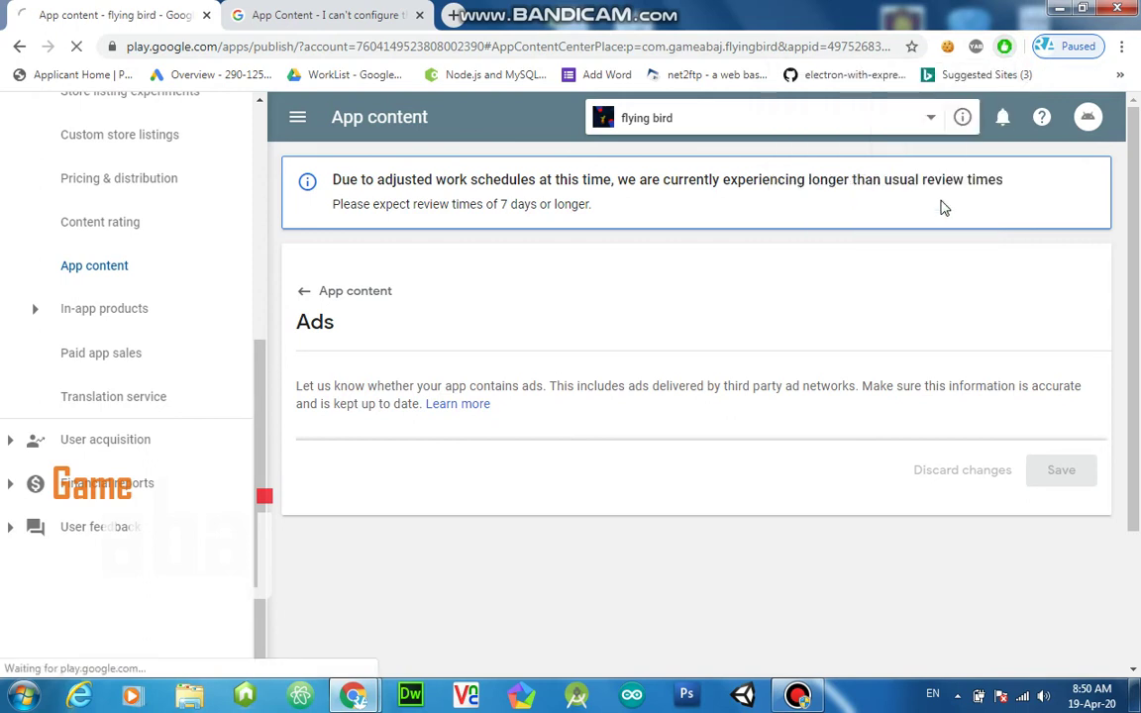